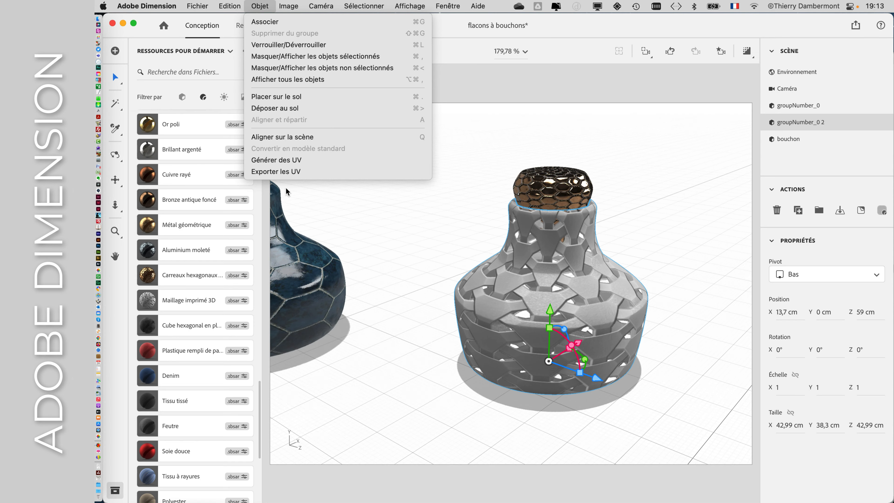
Place the image etiquette-savon-02.psd on the selected grey mesh bottle, finding the file with a search for "étiquette".
left_click(362, 202)
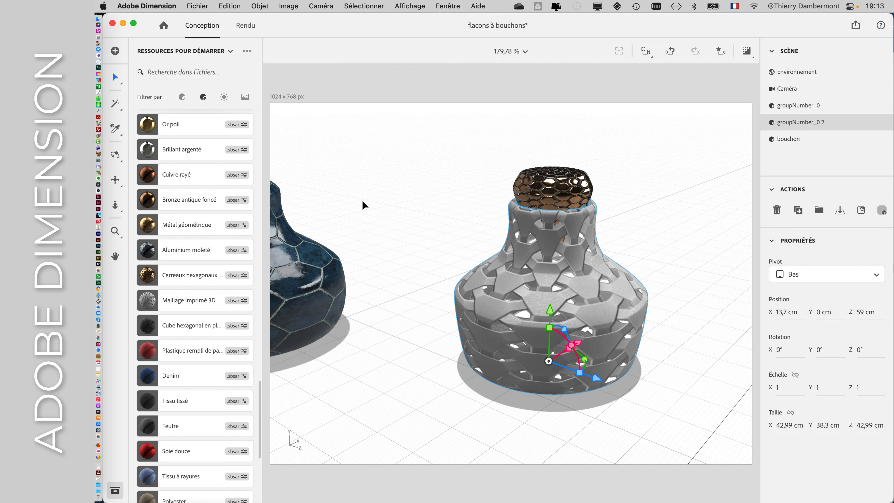
left_click(196, 6)
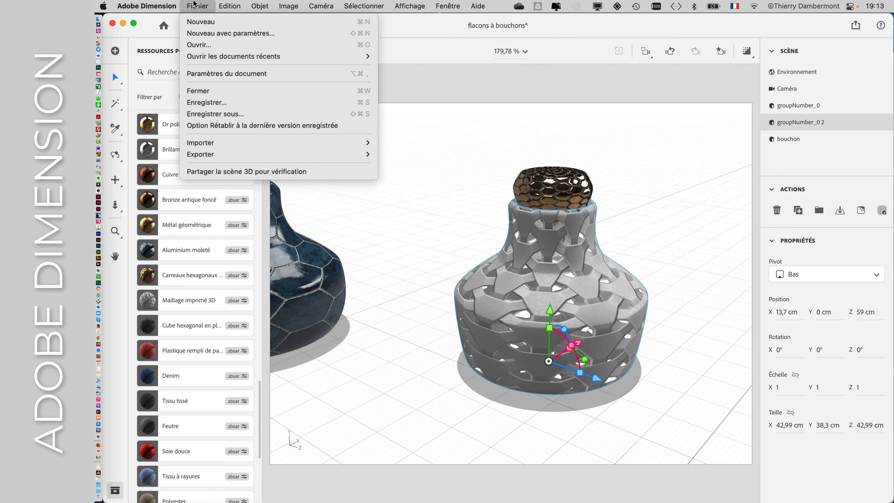
mouse_move(215, 142)
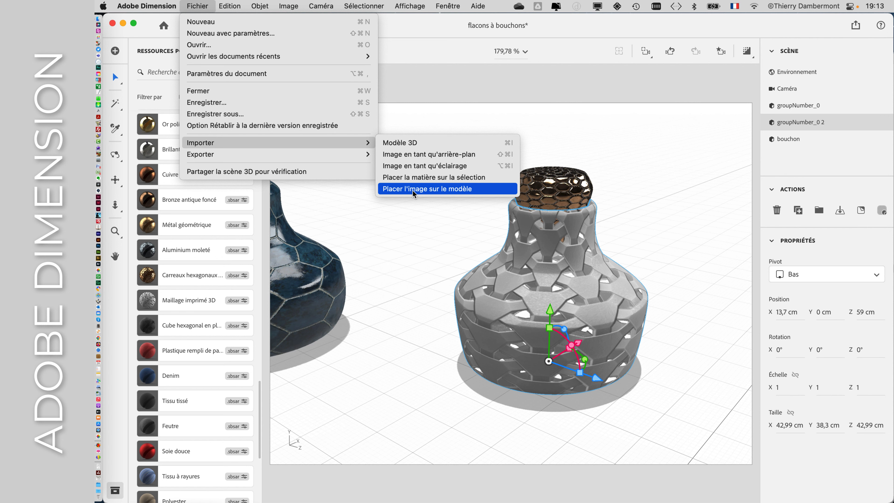
left_click(412, 189)
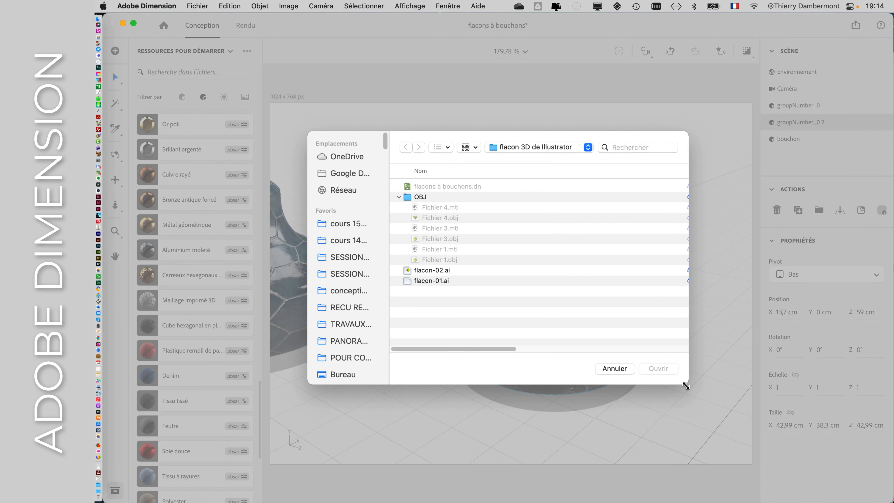
left_click_drag(686, 386, 780, 383)
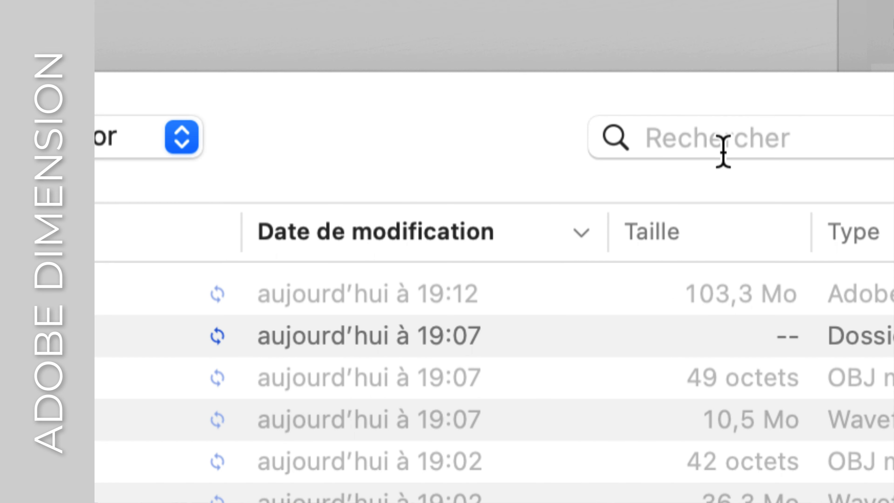
left_click(723, 152)
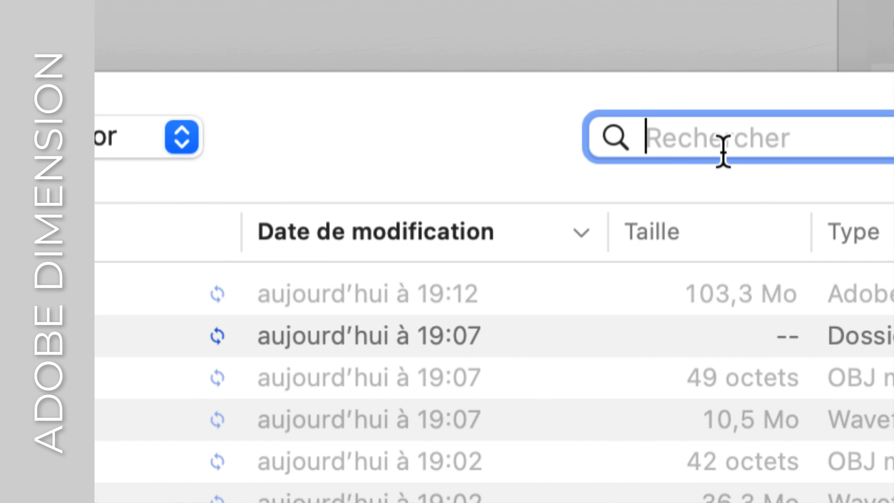
type("étiq")
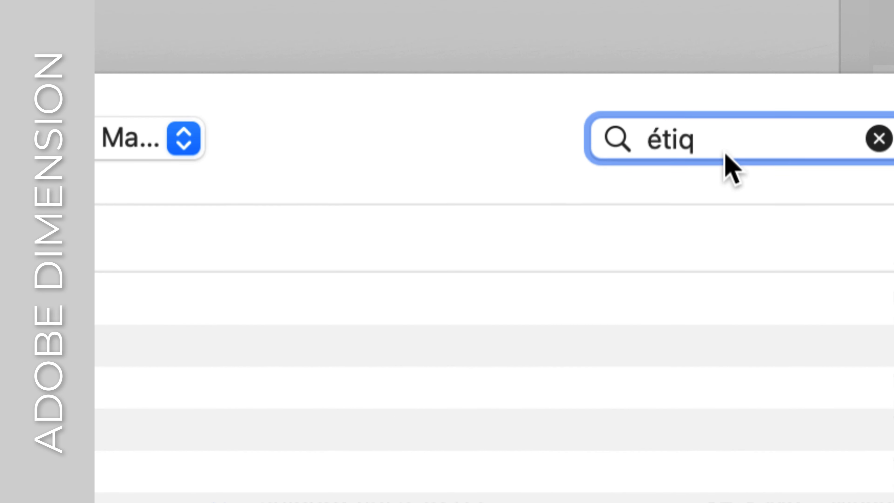
type("uette")
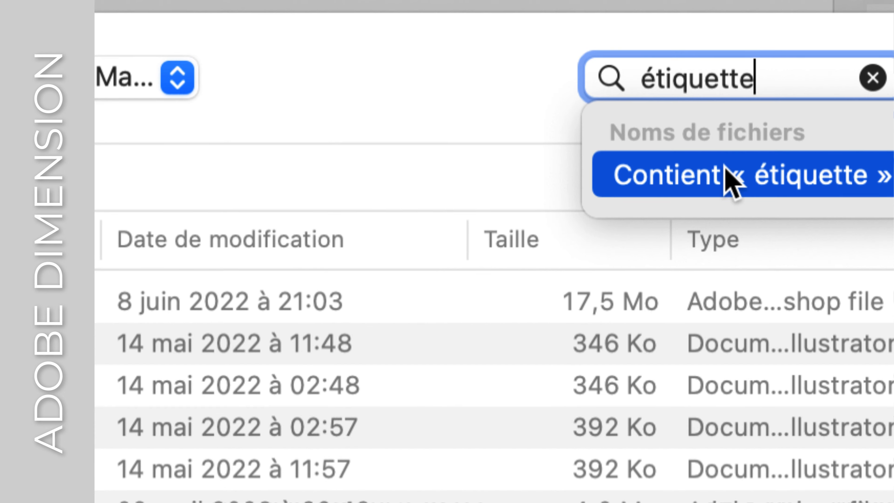
left_click(749, 231)
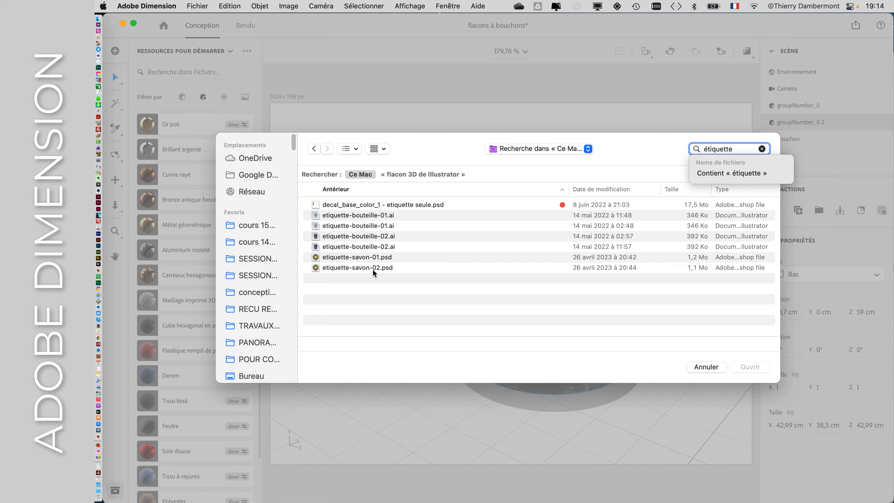
left_click(363, 270)
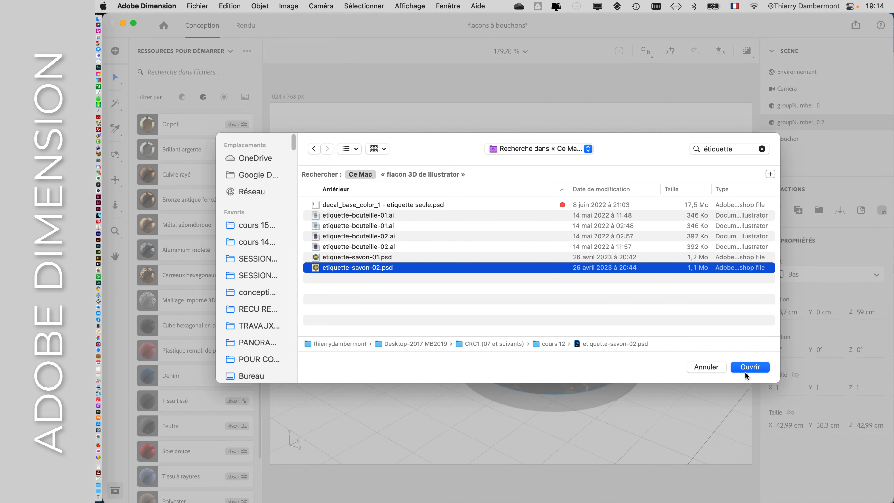
left_click(745, 371)
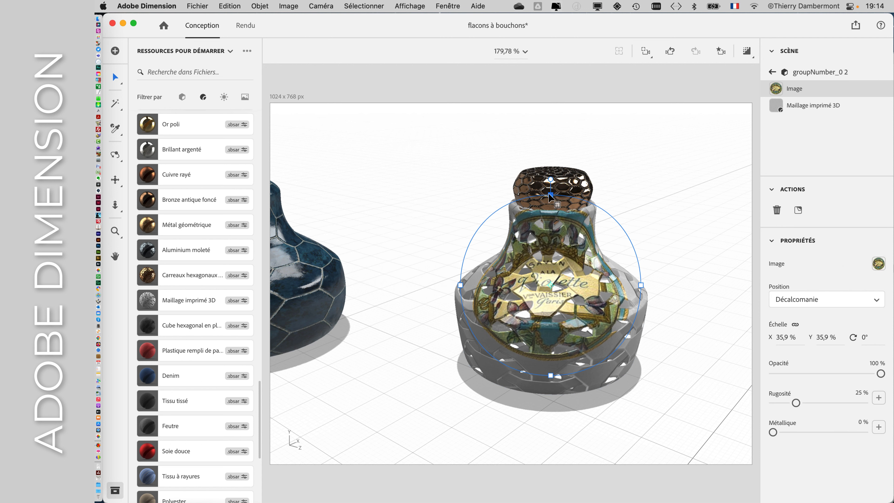
Shrink the label decal to about 18.9 % by 18.8 %, rotate it to -2°, and move it onto the bottle's lower front.
left_click_drag(549, 193, 550, 236)
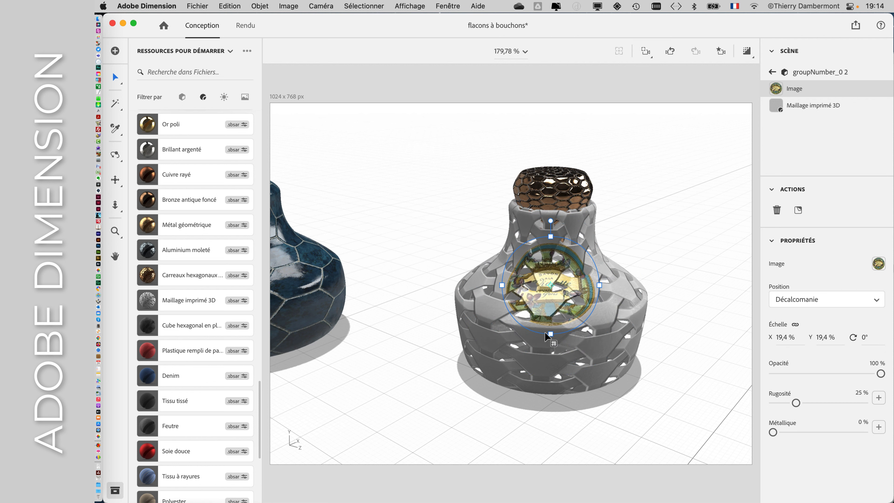
left_click_drag(549, 332, 557, 347)
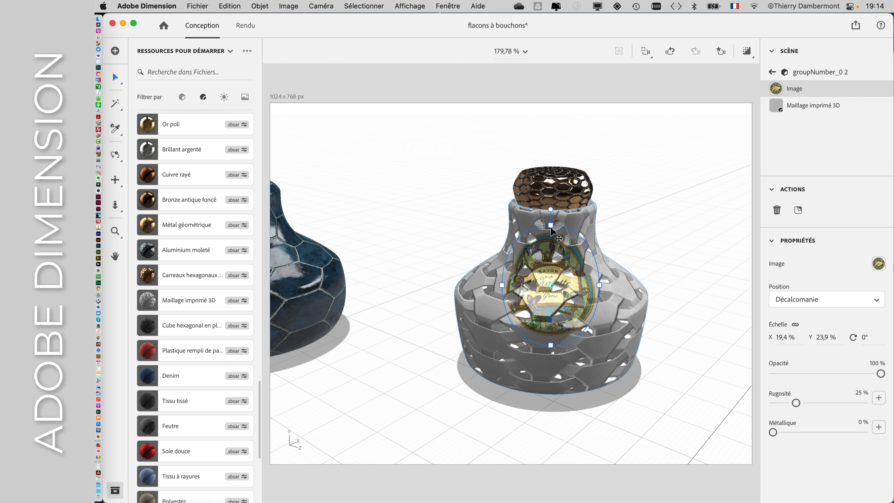
left_click_drag(550, 224, 551, 235)
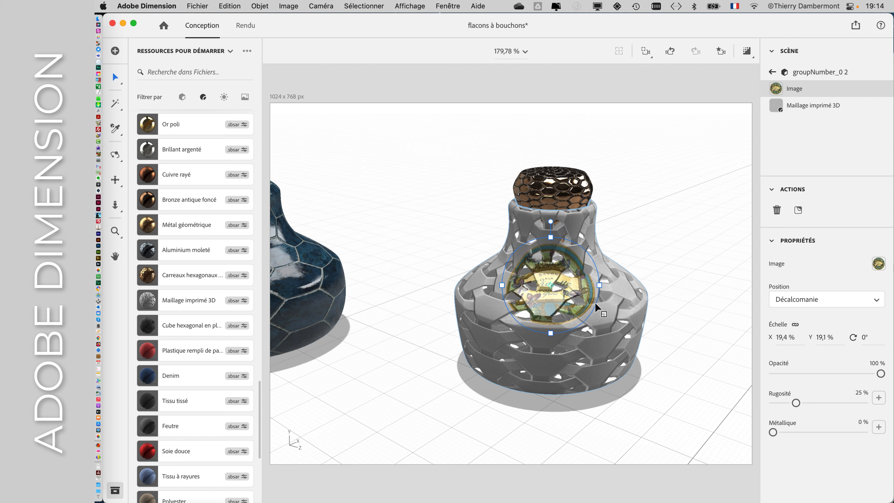
mouse_move(595, 302)
left_mouse_down()
mouse_move(592, 327)
mouse_move(589, 299)
left_mouse_up()
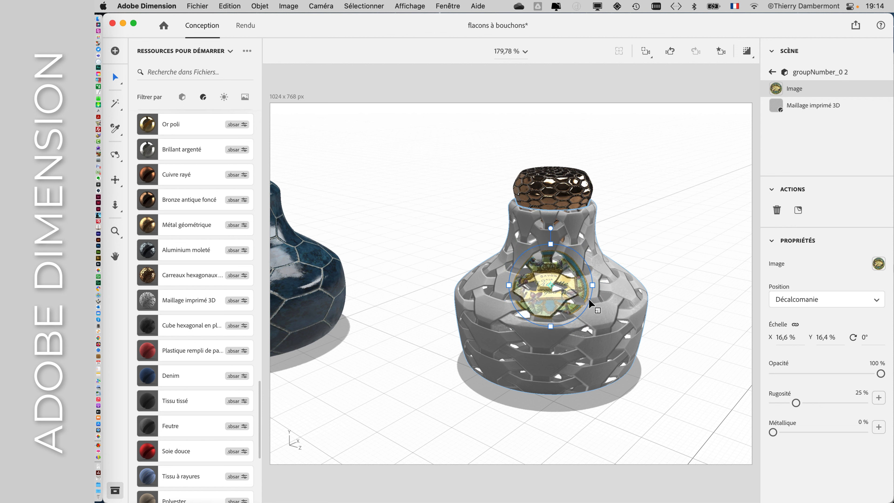
mouse_move(587, 264)
left_mouse_down()
mouse_move(582, 276)
mouse_move(592, 260)
left_mouse_up()
left_click_drag(550, 224, 553, 225)
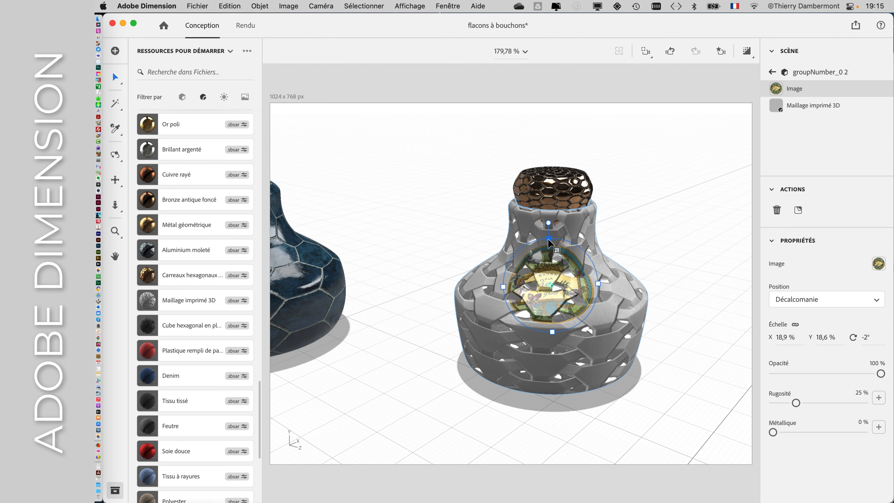
left_click_drag(536, 273, 563, 314)
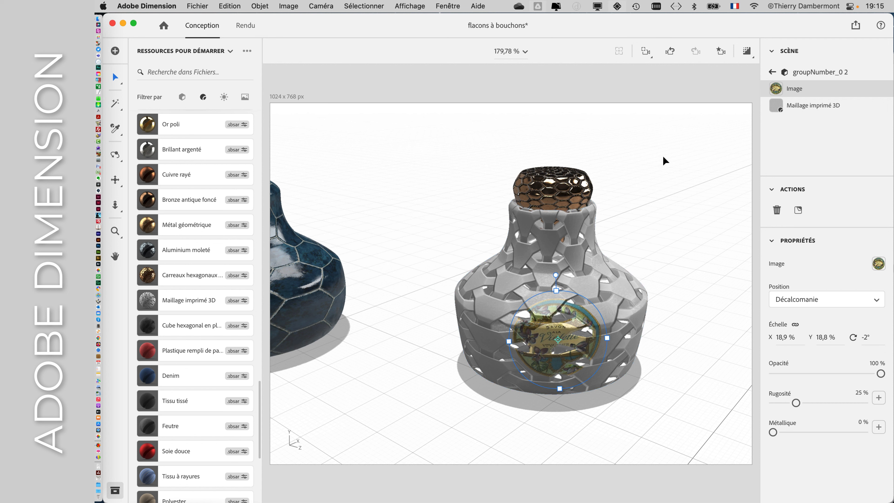
left_click(684, 285)
left_click(628, 323)
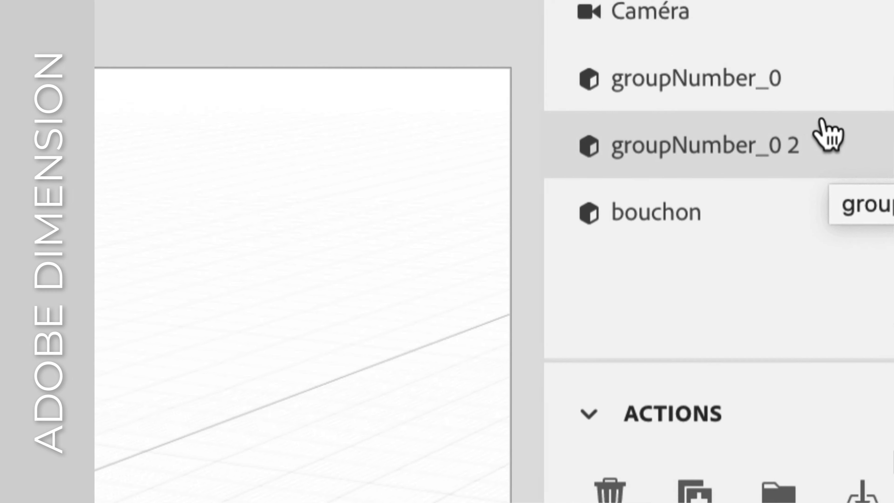
left_click(796, 72)
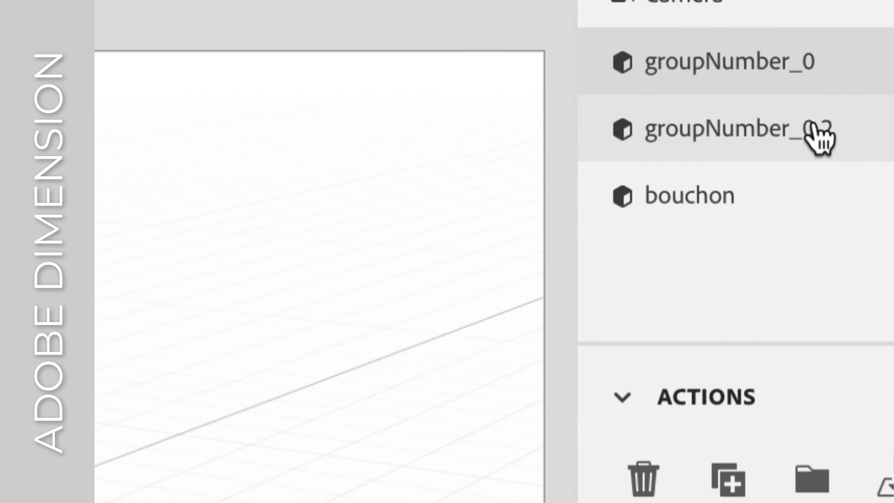
left_click(742, 149, "shift")
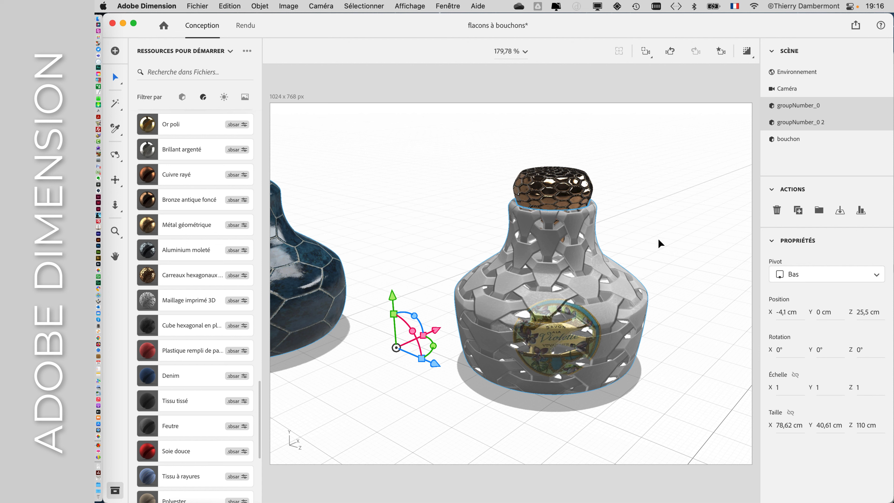
left_click(659, 236)
Group the labelled bottle groupNumber_0 2 with its stopper bouchon and collapse the group in the scene list.
left_click_drag(633, 165, 547, 261)
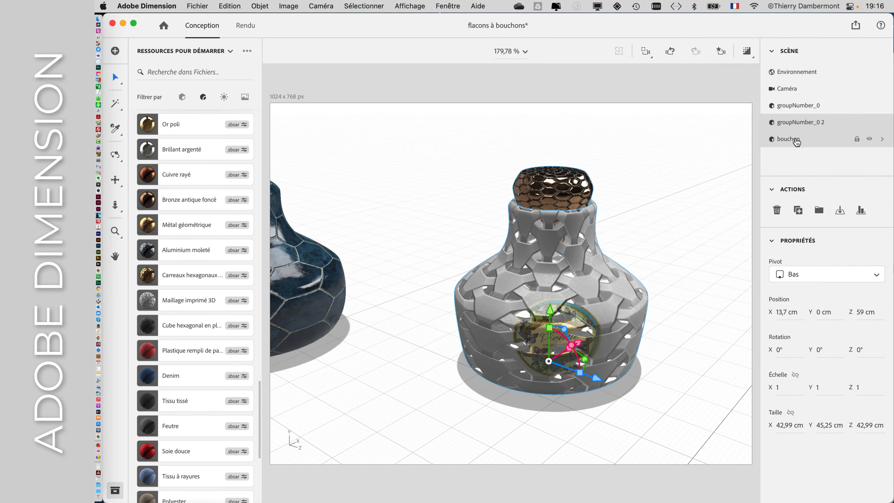
left_click(259, 5)
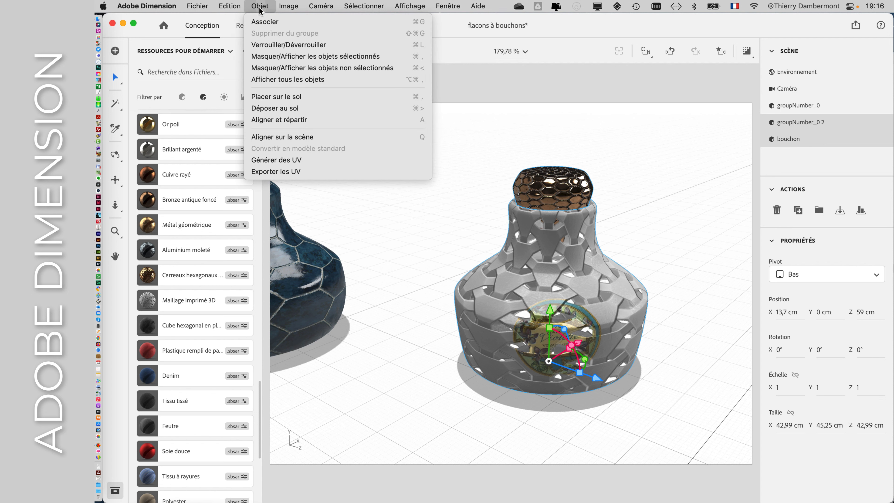
left_click(261, 22)
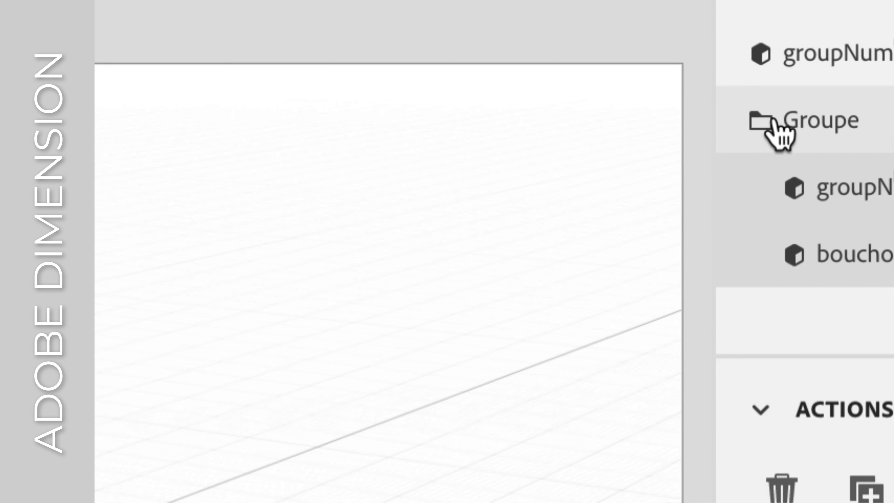
left_click(752, 105)
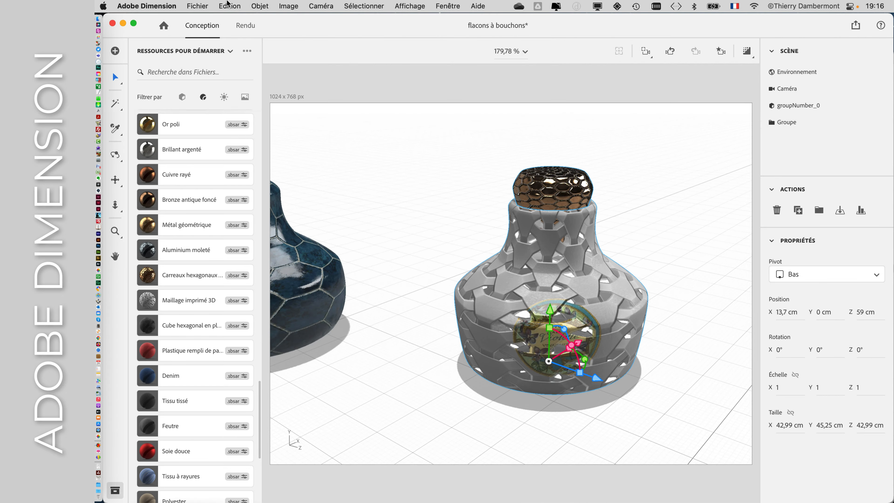
Expand the bottle-and-stopper group and select only the bottle model groupNumber_0 2 inside it.
left_click(200, 6)
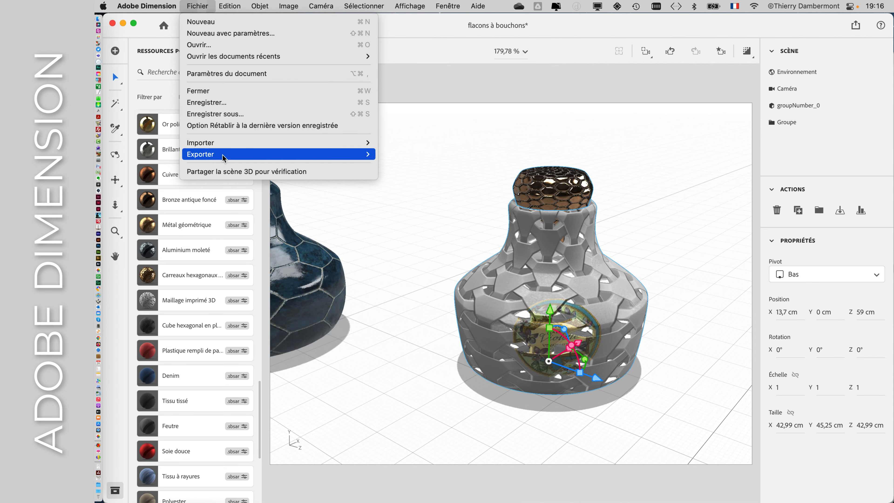
mouse_move(291, 144)
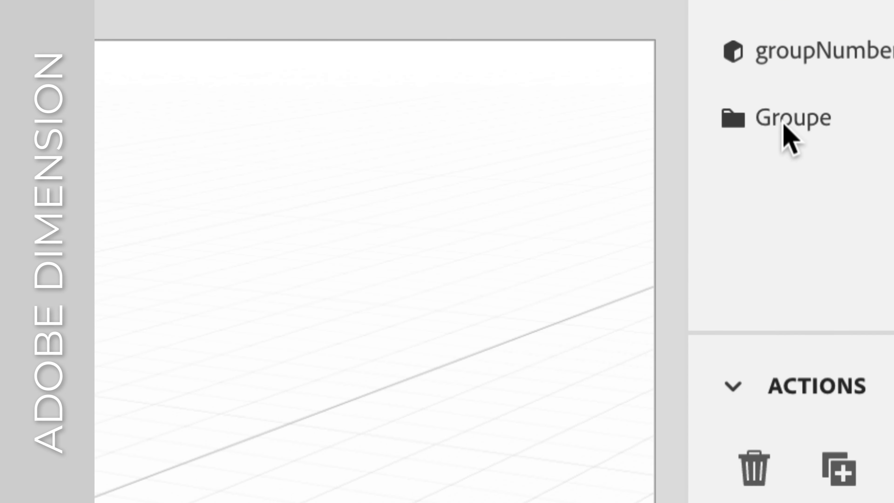
left_click(781, 124)
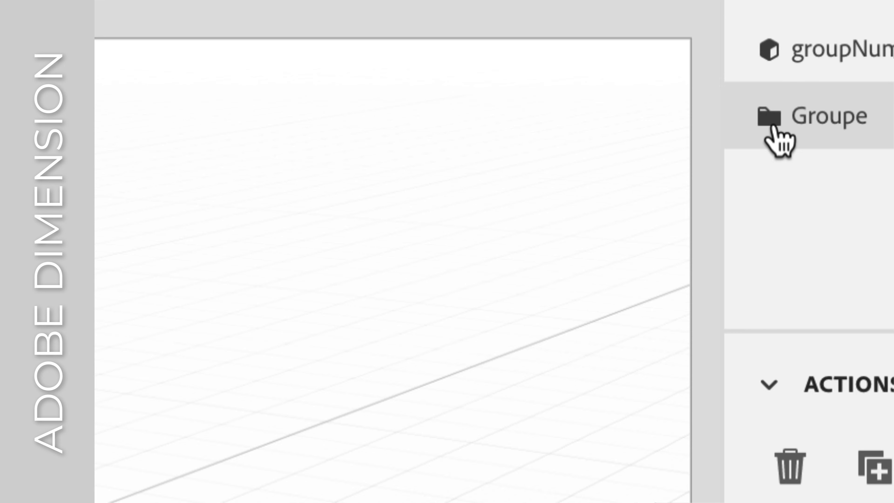
left_click(741, 125)
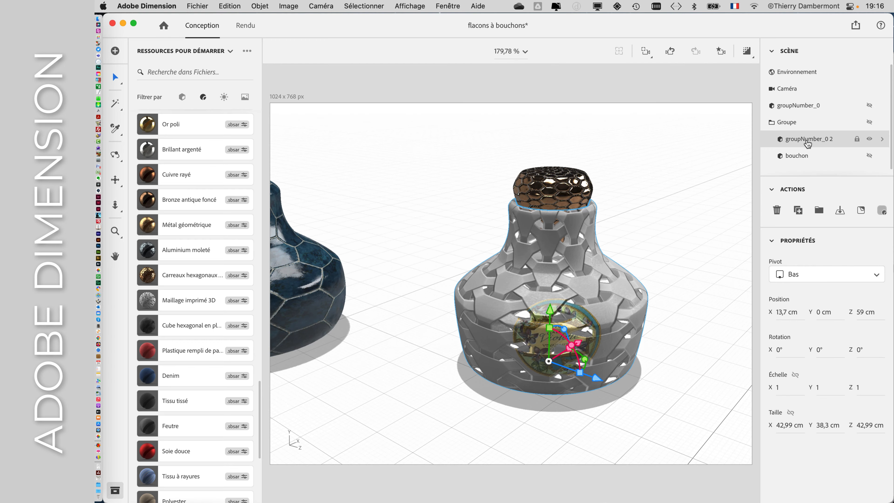
left_click(206, 6)
mouse_move(211, 145)
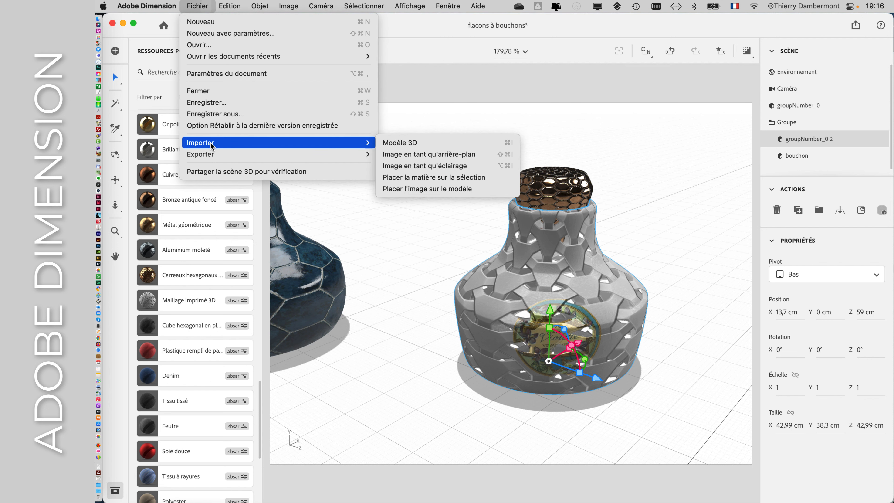
left_click(580, 131)
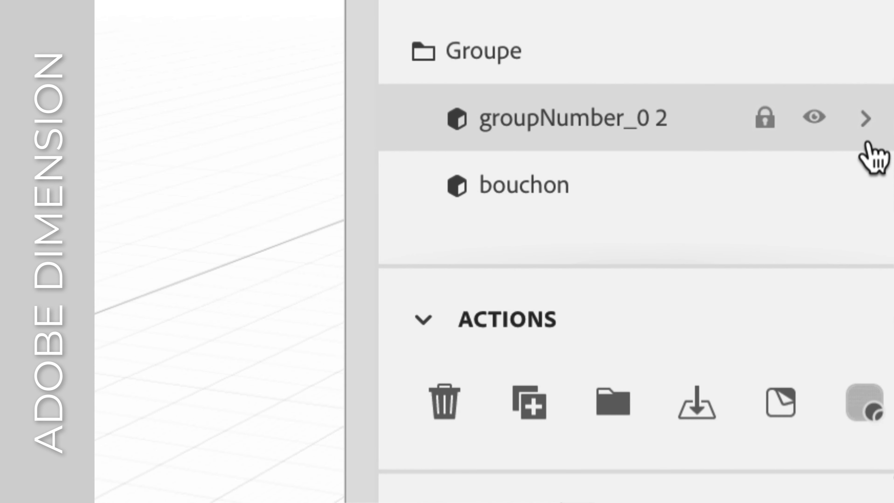
Enter the materials of groupNumber_0 2 and replace Maillage imprimé 3D with Métal géométrique, followed by Brillant argenté.
left_click(864, 133)
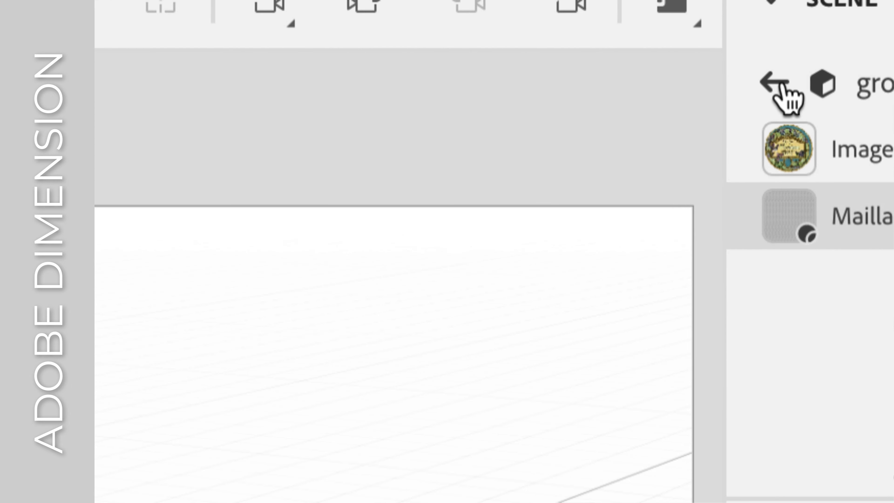
left_click(776, 81)
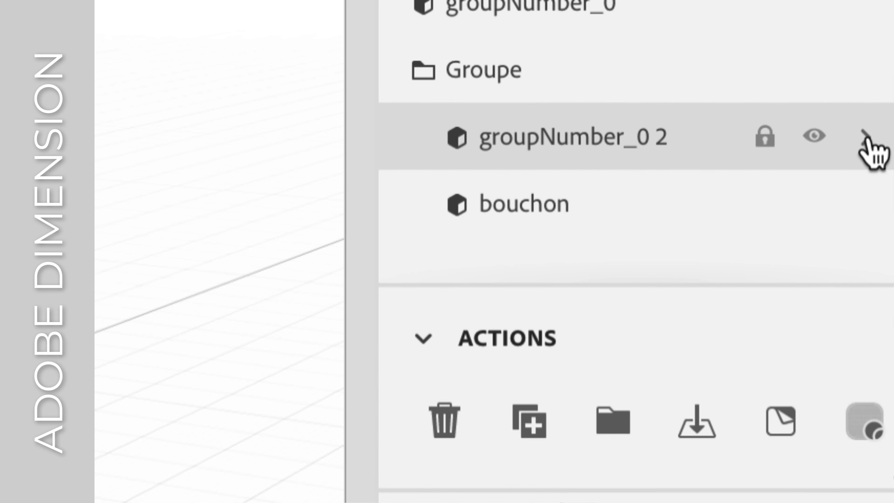
left_click(865, 138)
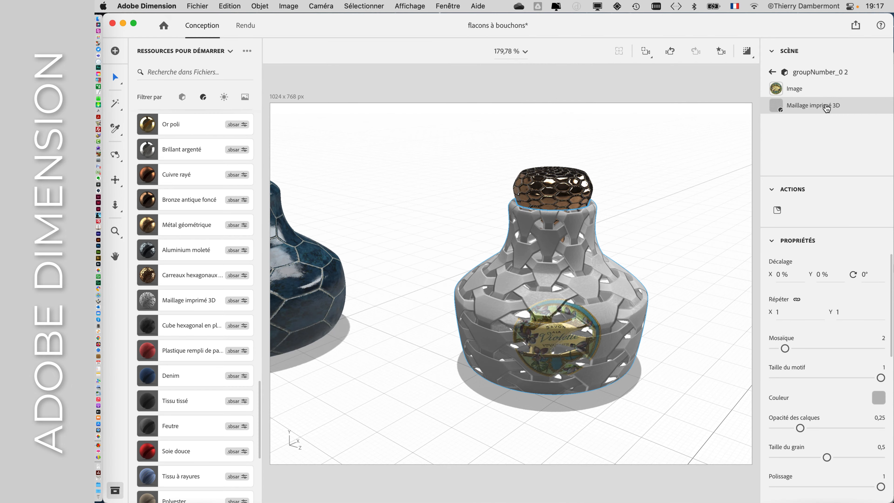
left_click(191, 228)
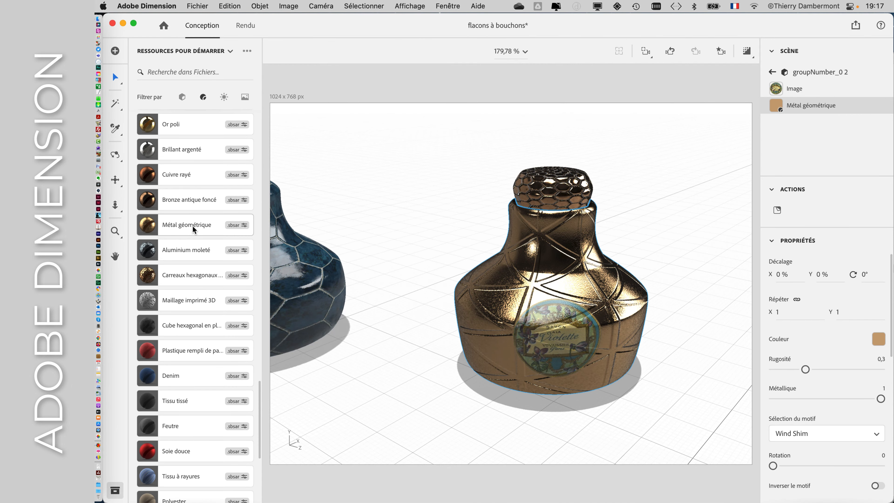
left_click(188, 154)
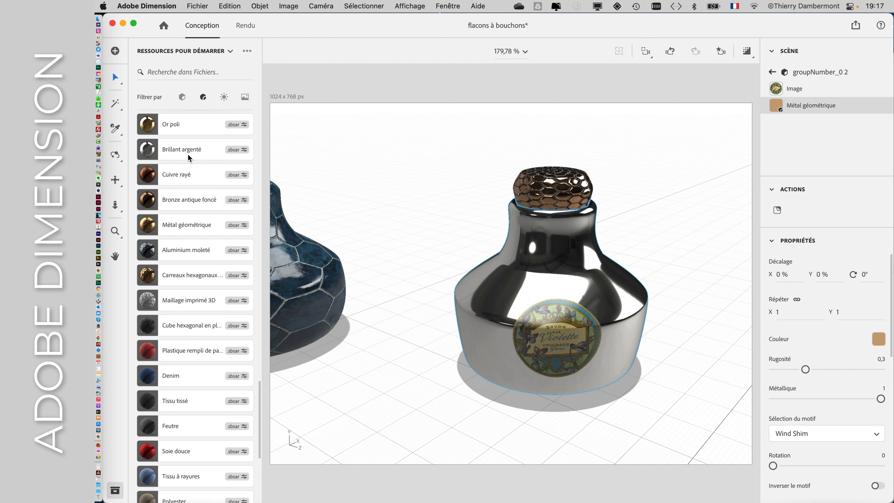
Select the Violette label decal on the silver bottle and enlarge it to about 28.6 % by 28.5 %.
right_click_drag(649, 356, 619, 340)
left_click(570, 339)
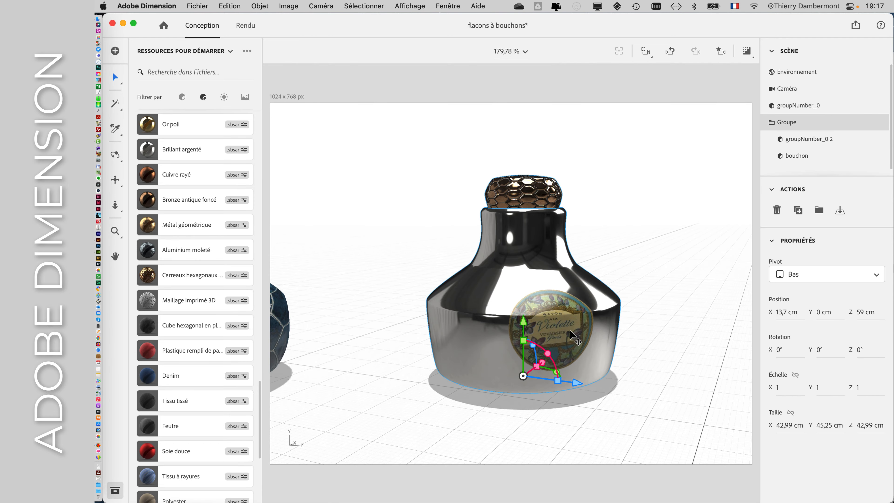
double_click(584, 328)
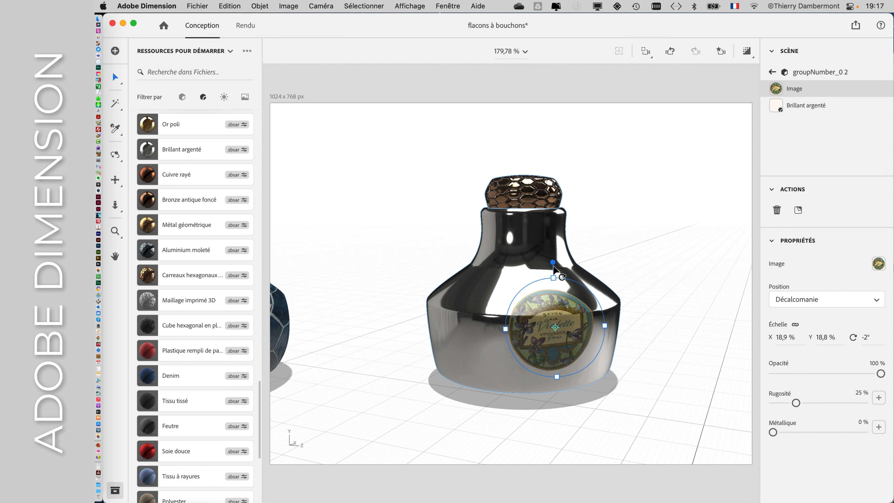
left_click_drag(554, 278, 588, 299)
middle_click_drag(667, 367, 456, 409)
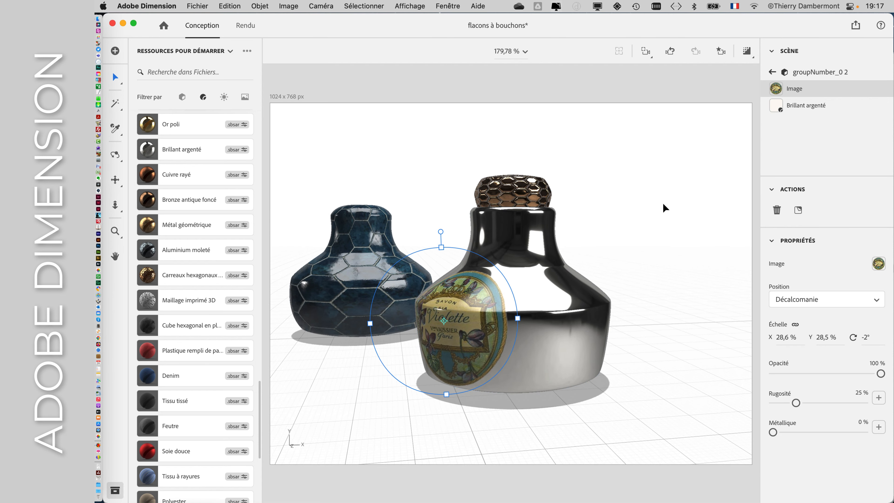
Select the bottle-and-stopper group and move it across the ground away from the blue bottle, to about X 92.1 cm, Z 4.7 cm.
left_click(636, 200)
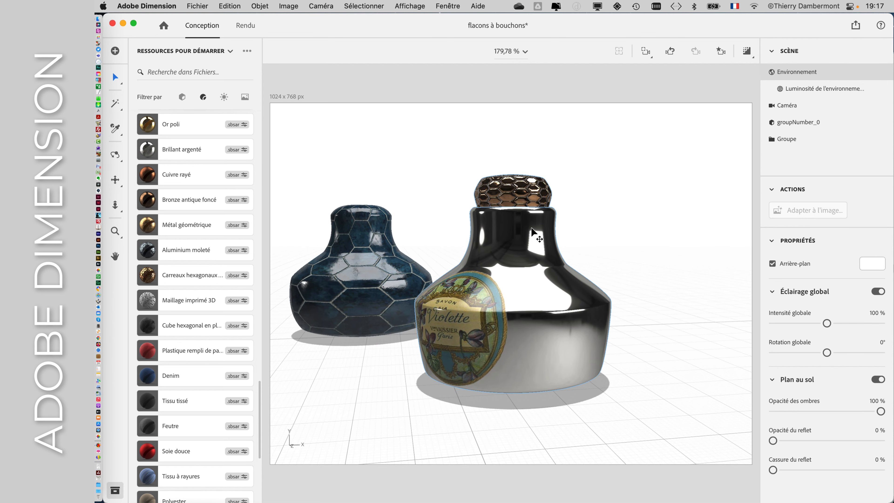
left_click(784, 139)
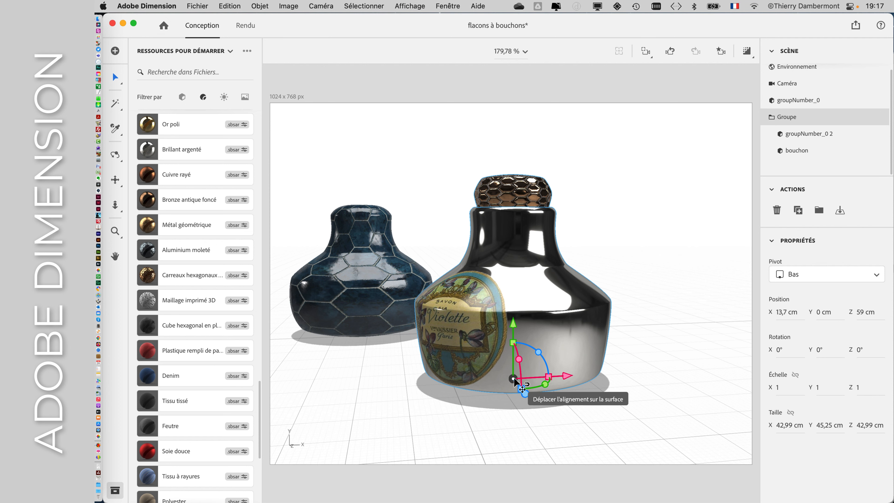
left_click_drag(521, 386, 661, 330)
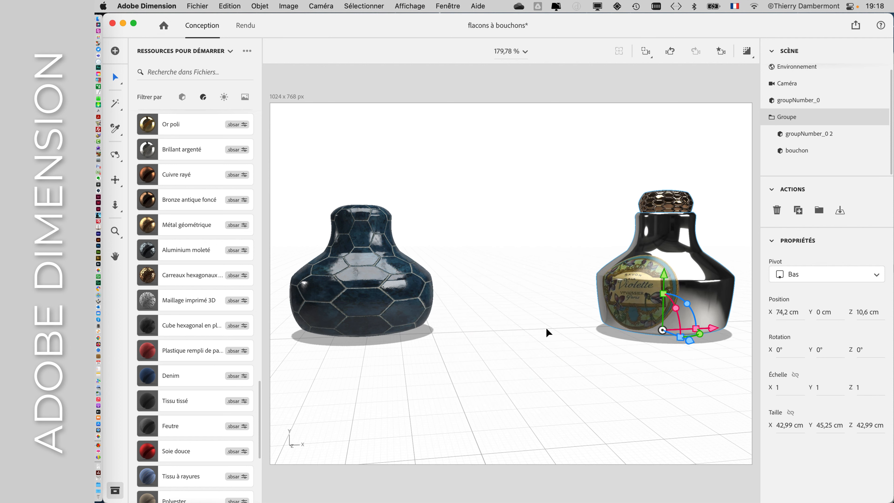
right_click_drag(547, 331, 681, 404)
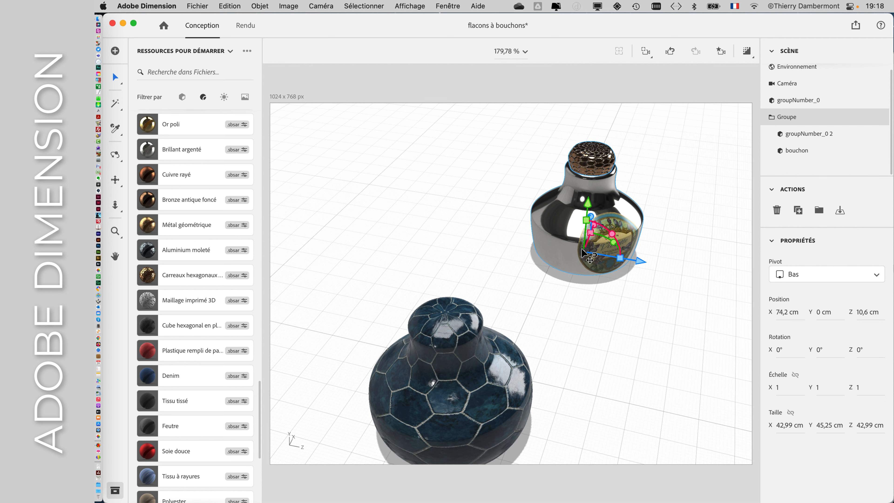
left_click_drag(581, 251, 463, 261)
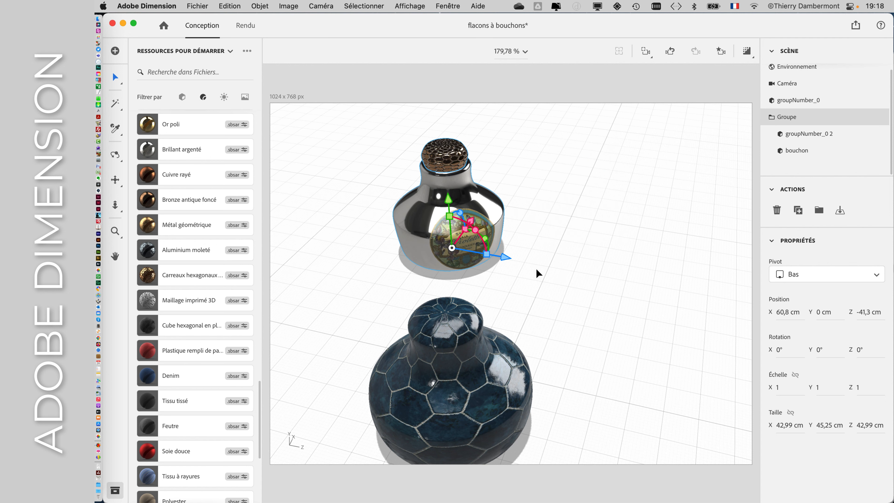
right_click_drag(575, 267, 561, 252)
left_click_drag(560, 252, 576, 342)
Frame the selected bottle-and-stopper group close up and orbit to a lower view showing the label on its front.
right_click_drag(525, 379, 680, 365)
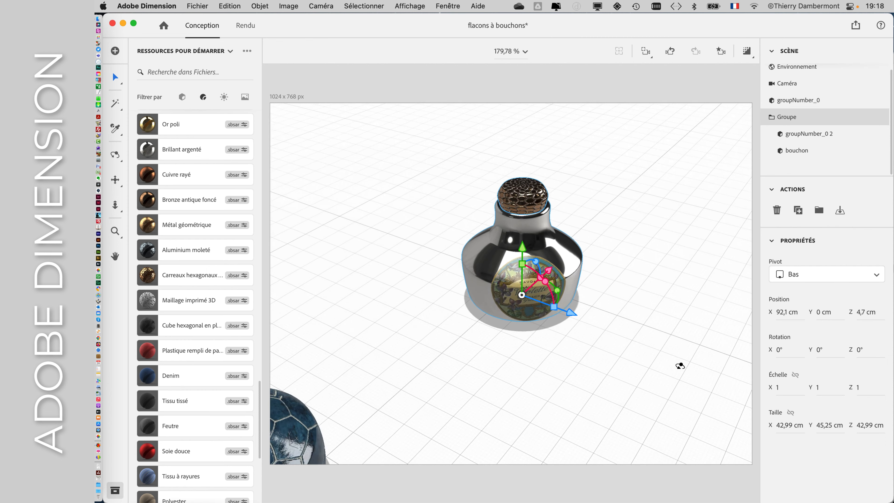
key("f")
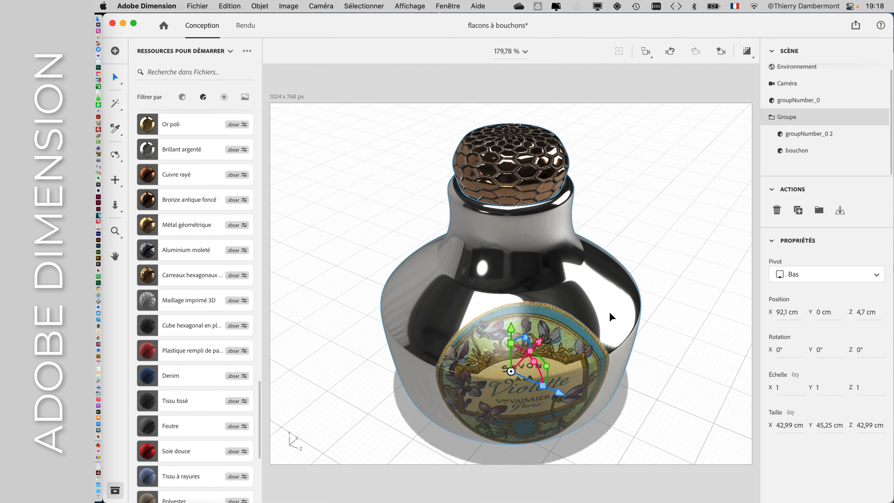
right_click_drag(703, 300, 515, 335)
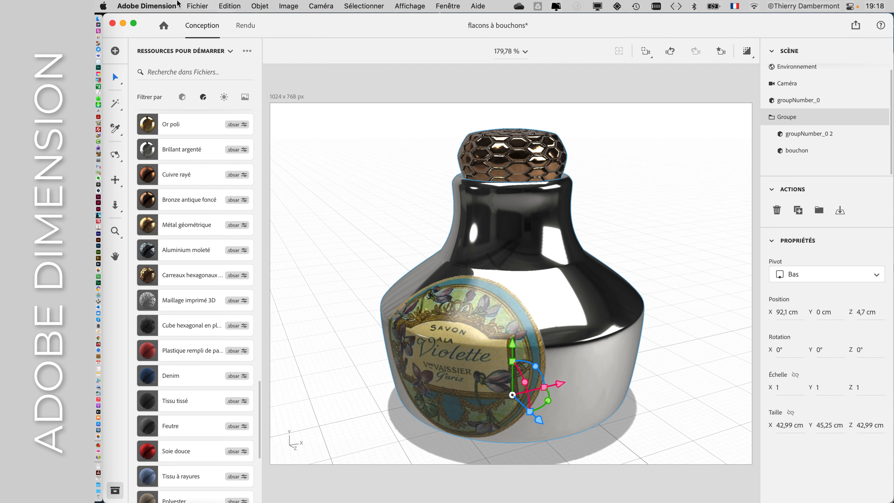
Save the scene as a new file named flacons à bouchons-02.dn in the folder flacon 3D de Illustrator.
left_click(198, 6)
left_click(218, 114)
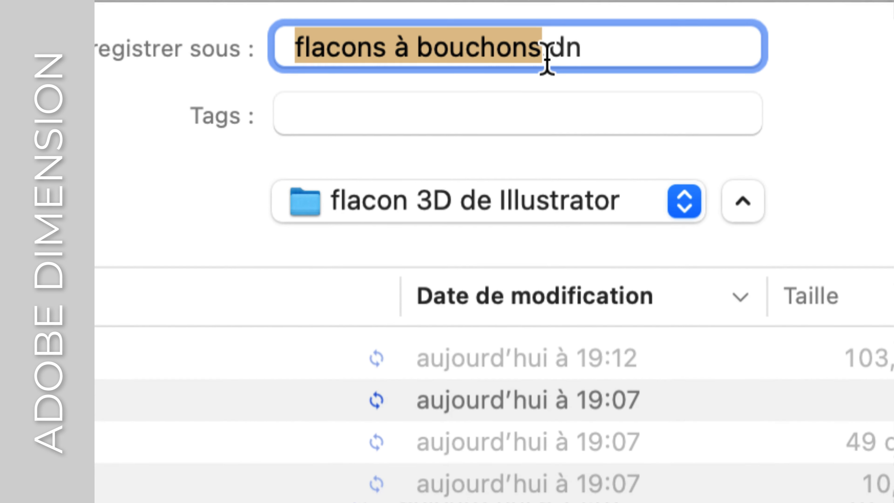
left_click(544, 56)
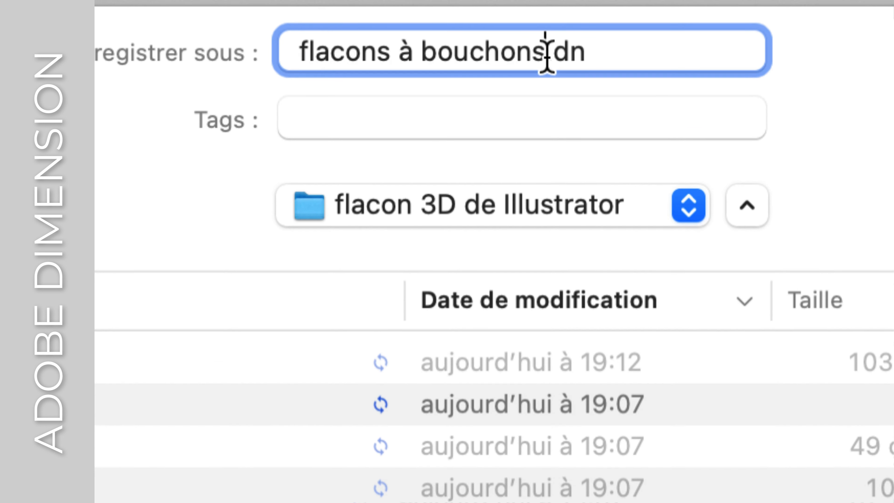
type("-02")
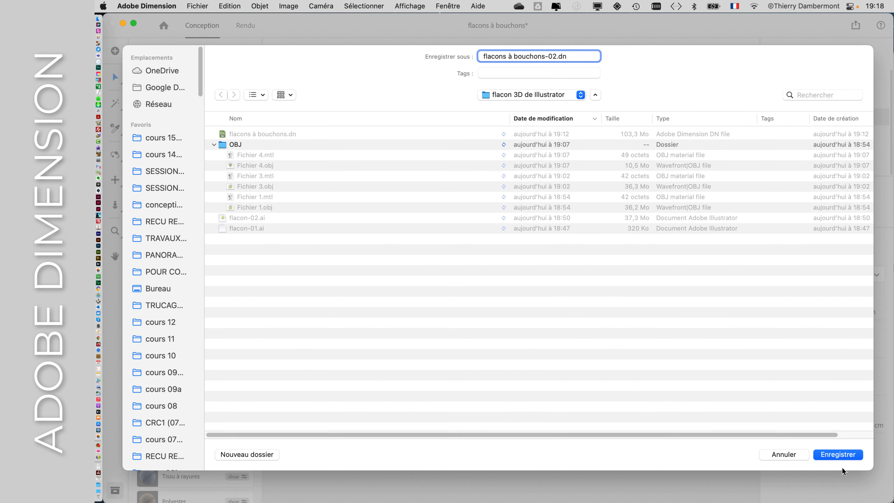
left_click(844, 458)
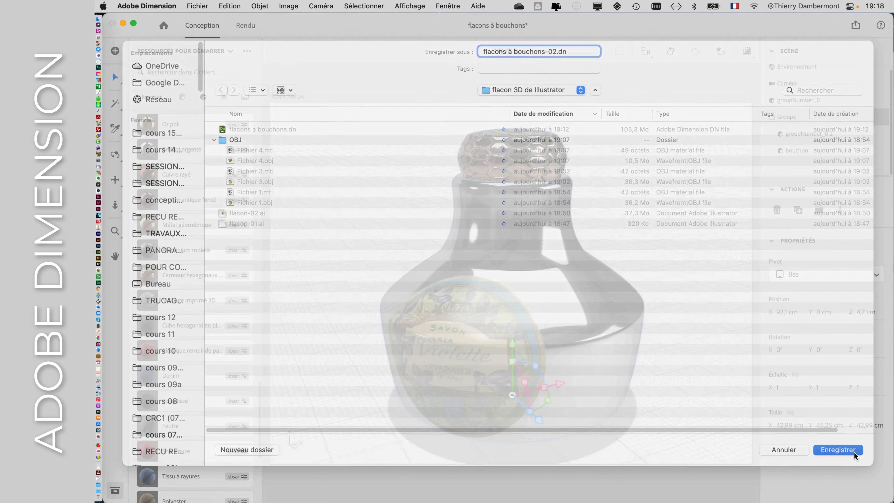